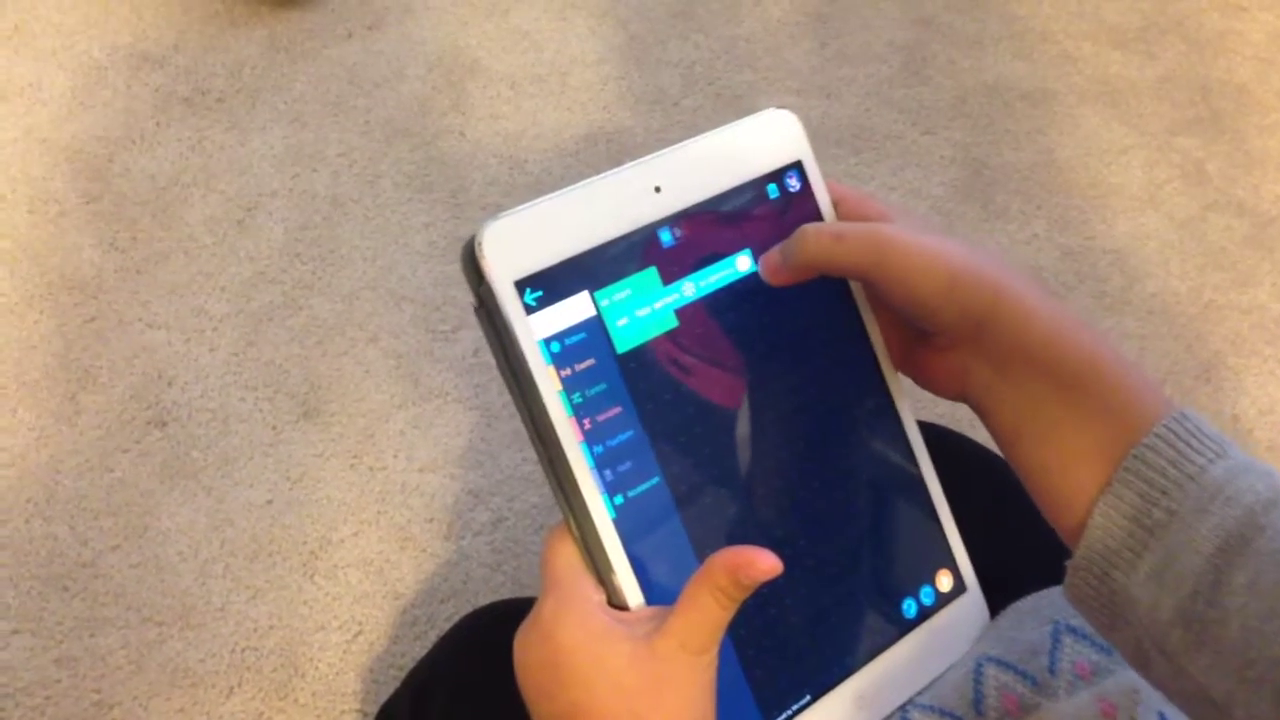
Step: Open the on start brightness value of 50 for editing
click(740, 262)
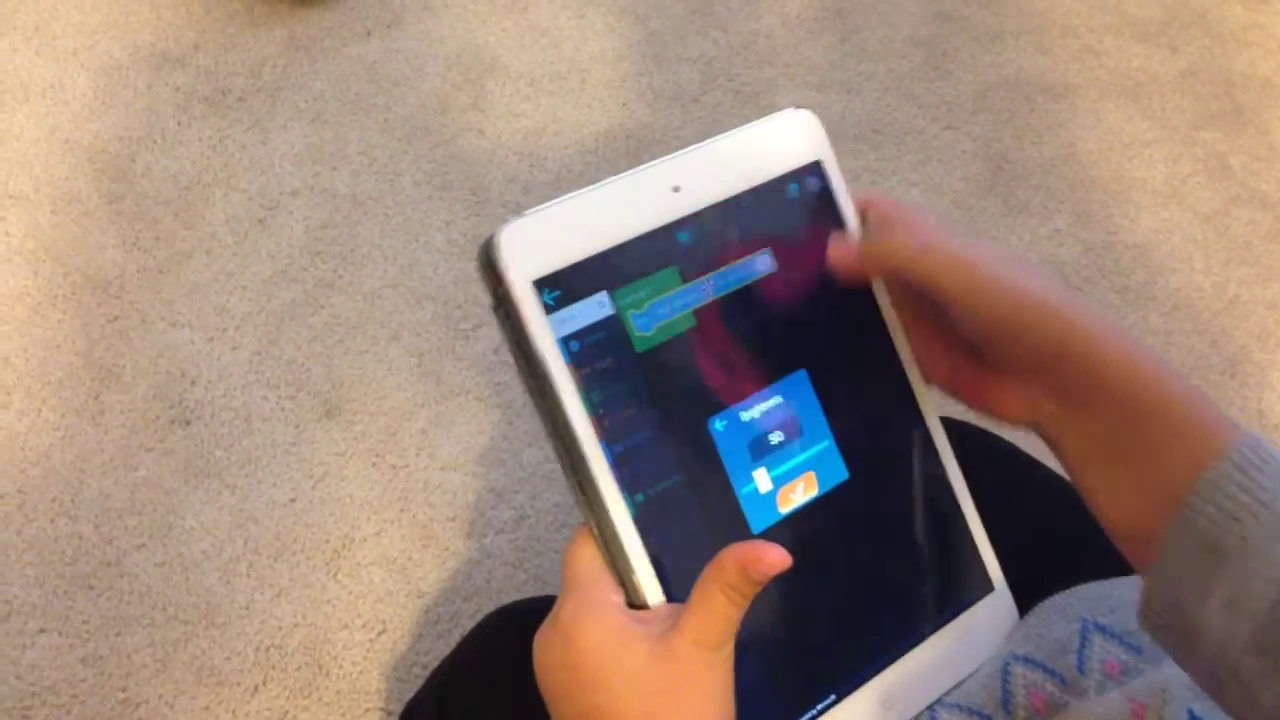